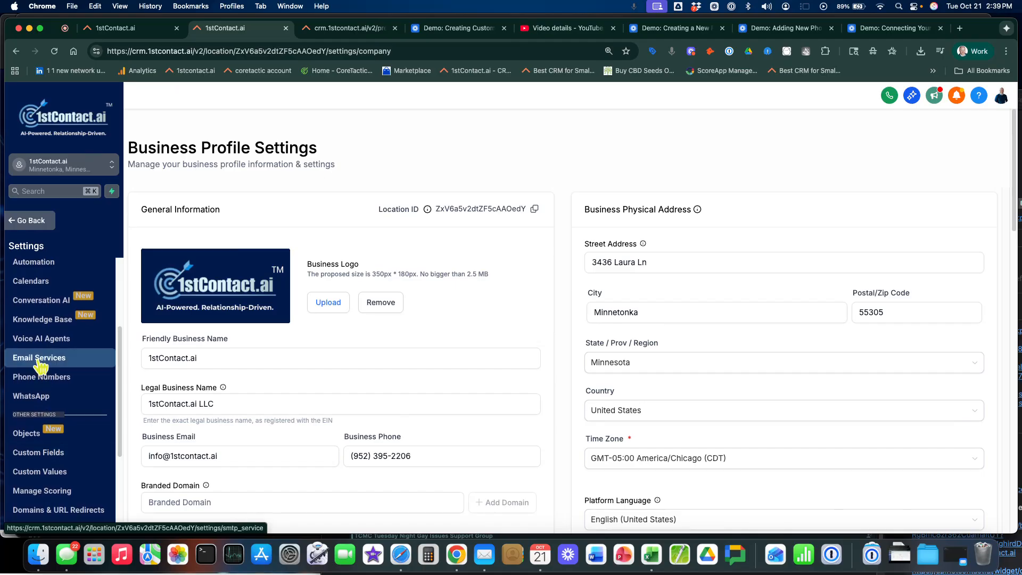
Open the dedicated domain and IP settings of the email services
left_click(40, 361)
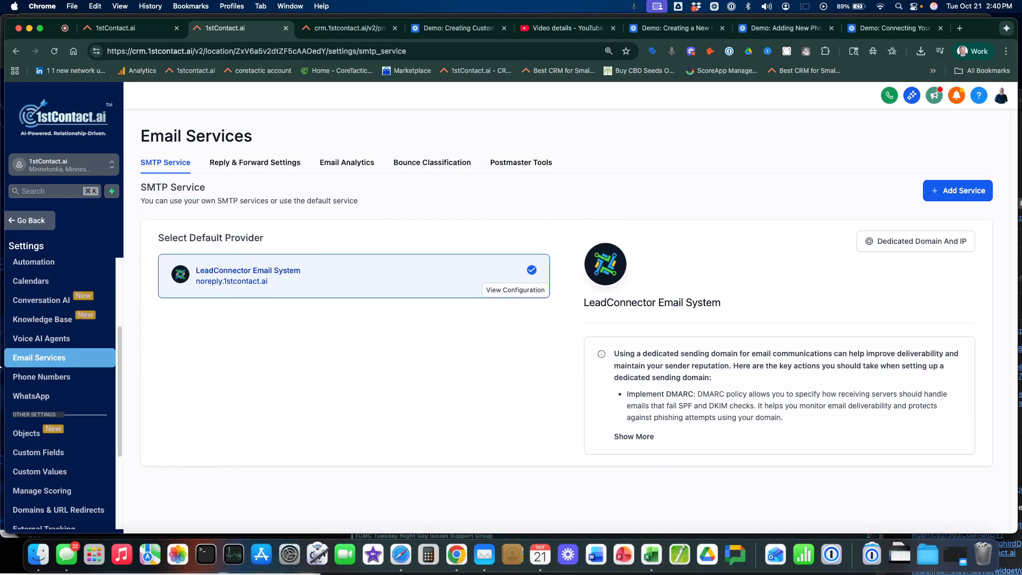
left_click(926, 250)
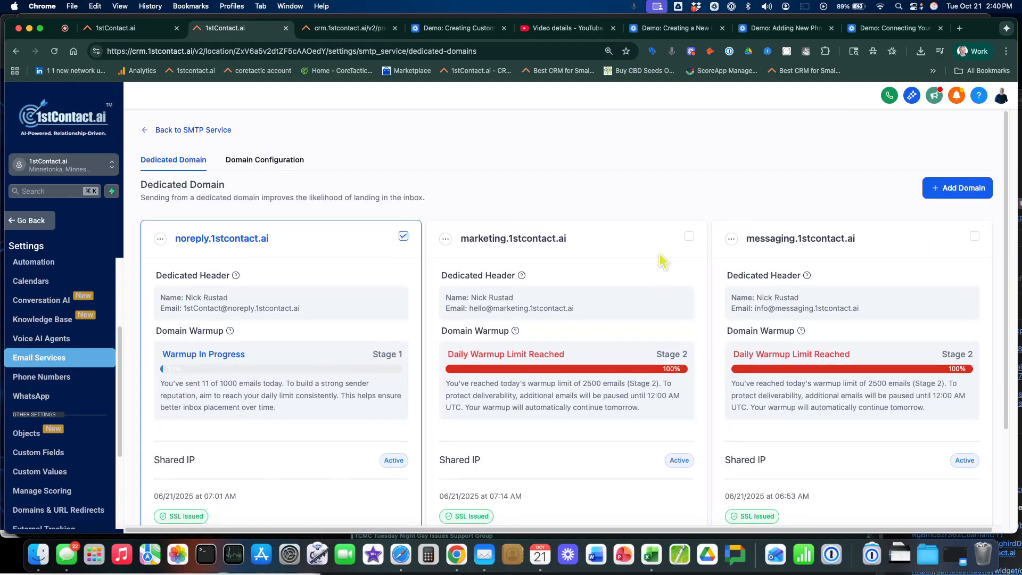
scroll(687, 261, "down", 1)
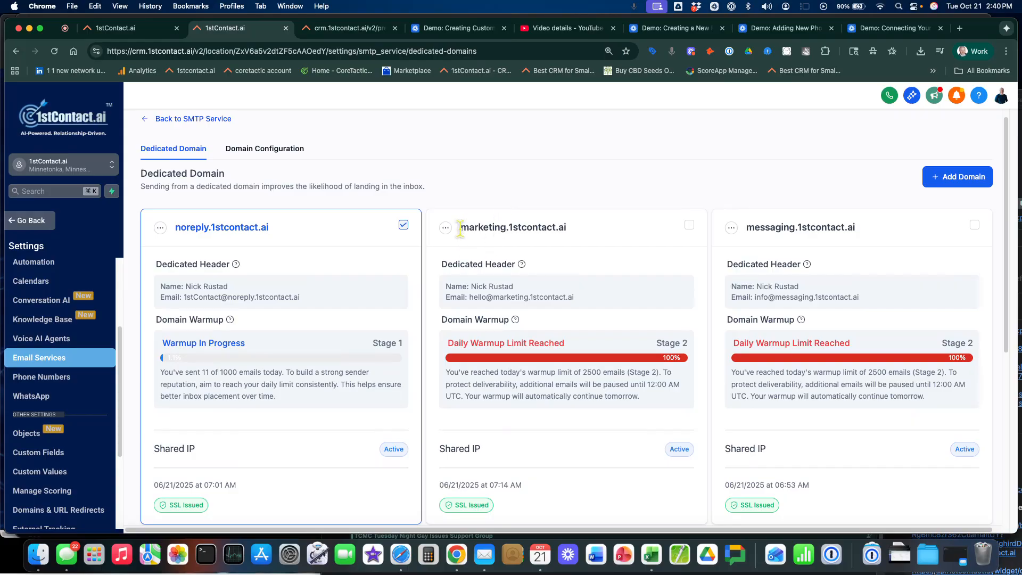
Examine the marketing and messaging subdomain names and the Domain Warmup section of the marketing domain
left_click_drag(460, 228, 575, 231)
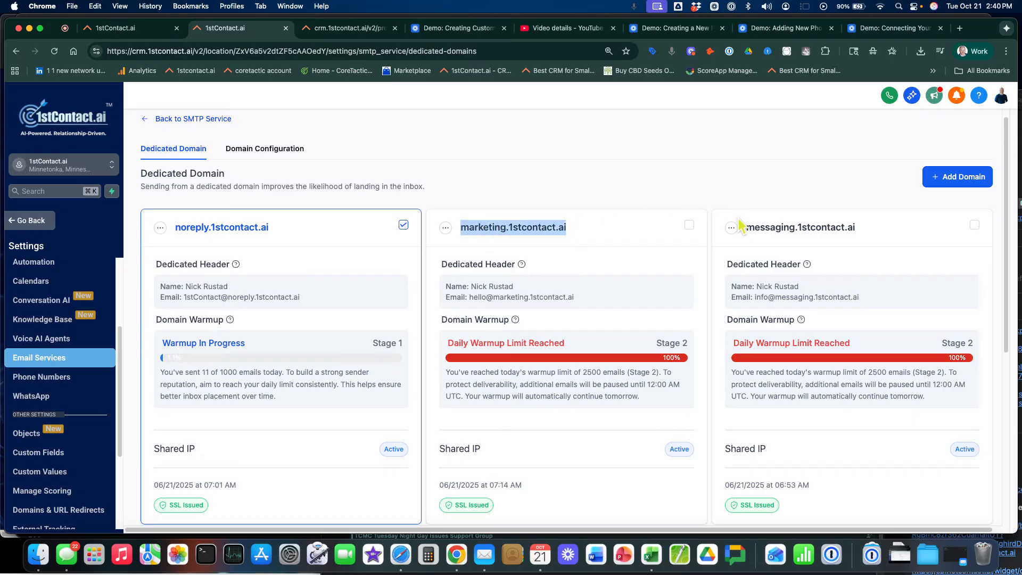
left_click_drag(746, 228, 868, 234)
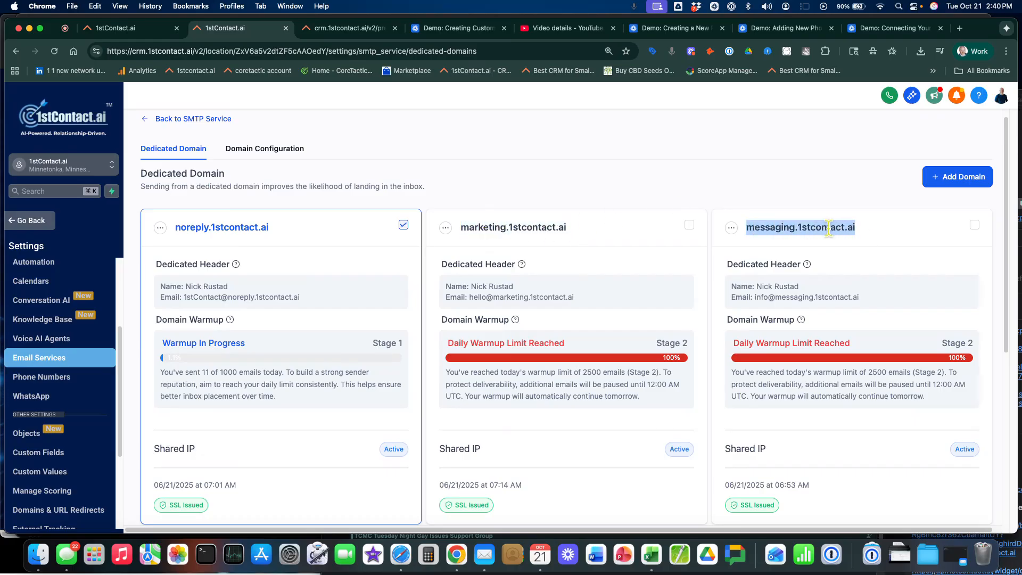
left_click(755, 229)
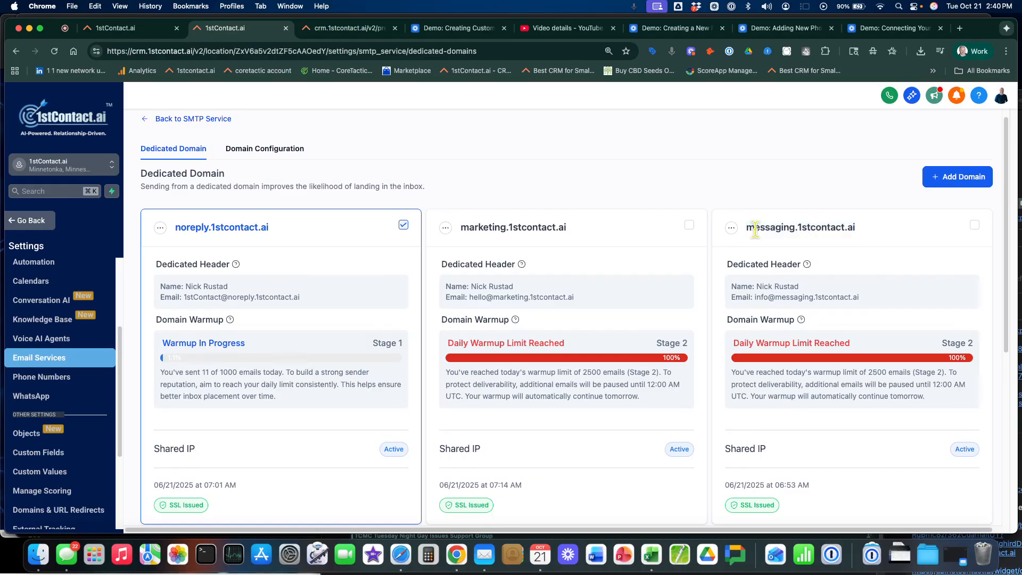
left_click_drag(745, 229, 860, 231)
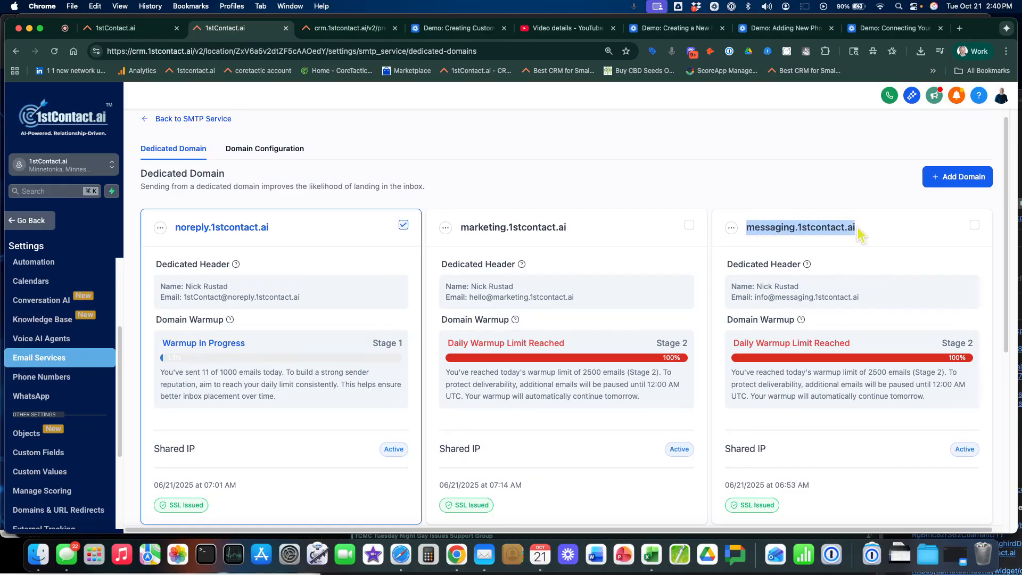
left_click(508, 226)
left_click_drag(508, 226, 547, 232)
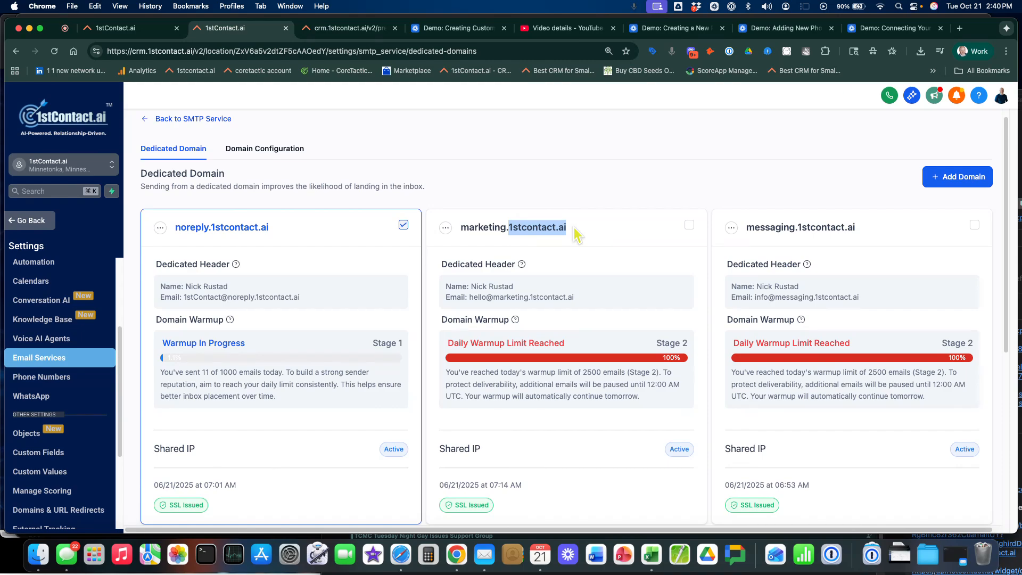
left_click_drag(441, 320, 509, 320)
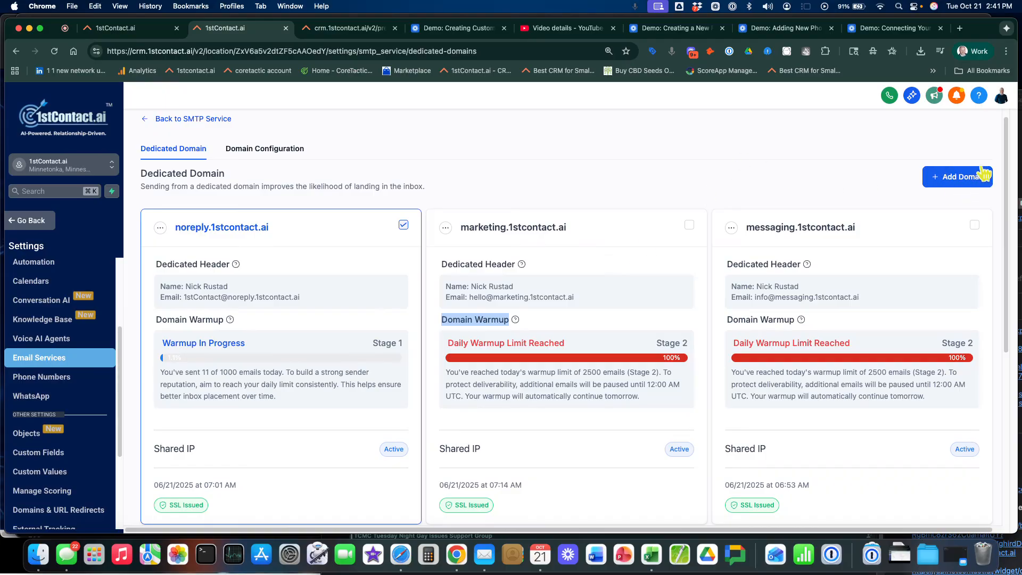
Add messaging.mydomain.com as a new dedicated sending domain and submit it for verification
left_click(957, 181)
left_click(256, 238)
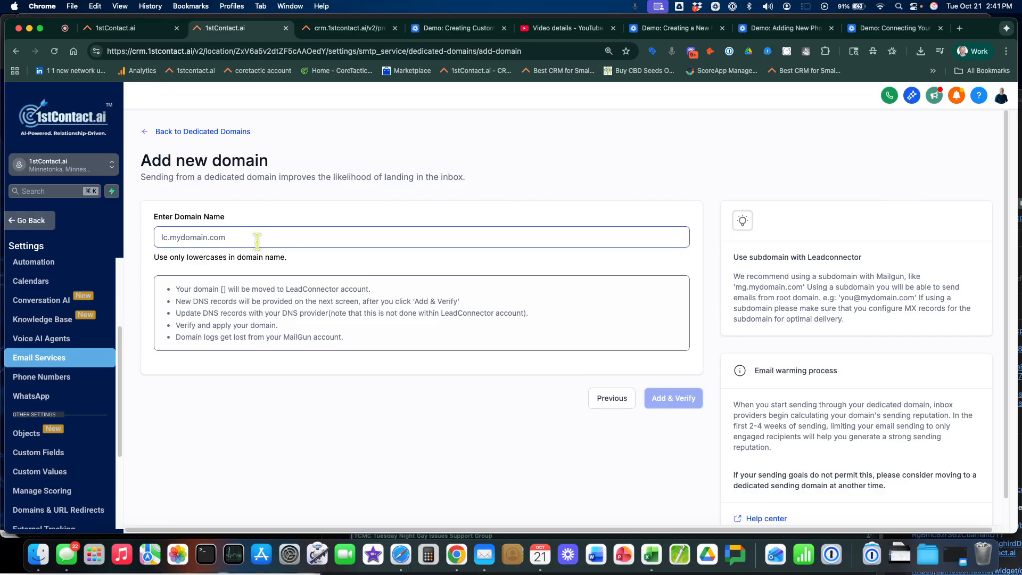
type("messaging.")
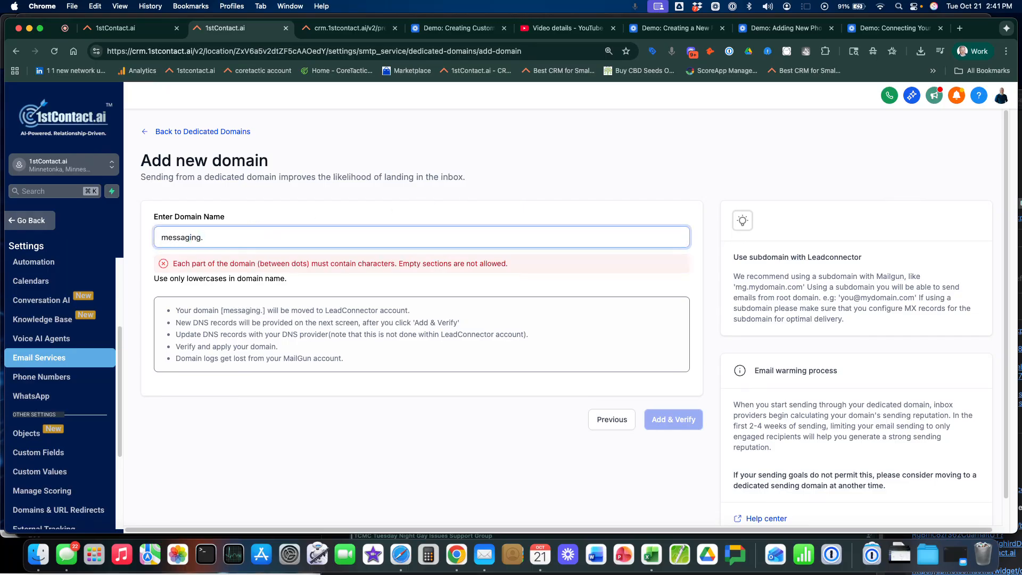
type("mydomain.com")
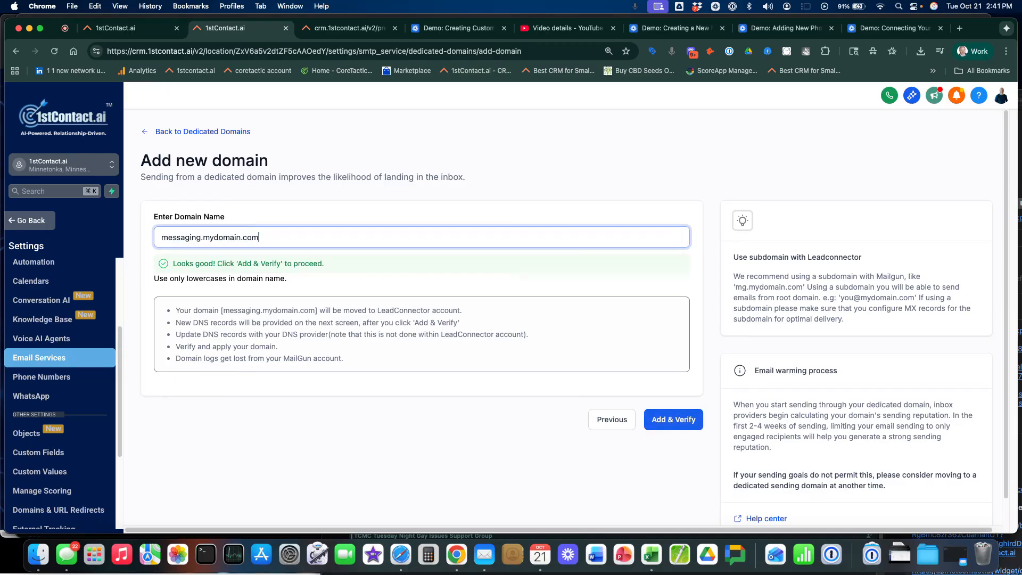
left_click(675, 420)
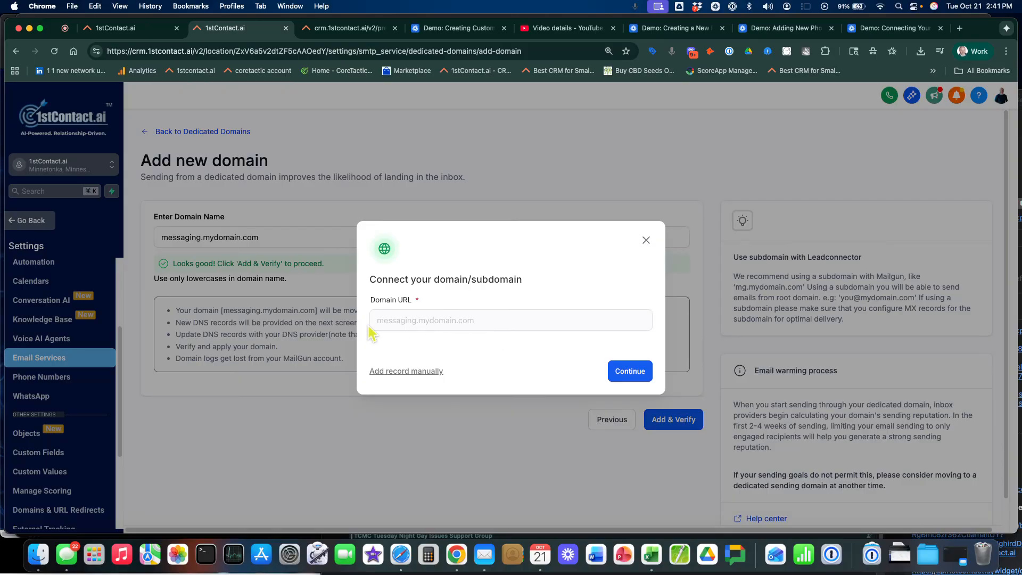
Continue to the manual DNS records for messaging.mydomain.com and run the domain verification
left_click(627, 374)
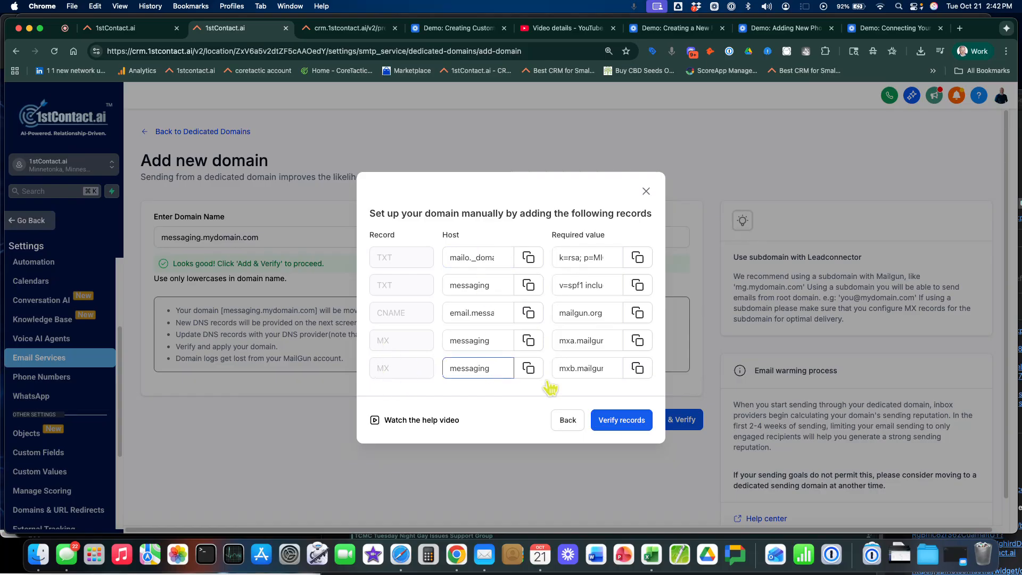
left_click(608, 420)
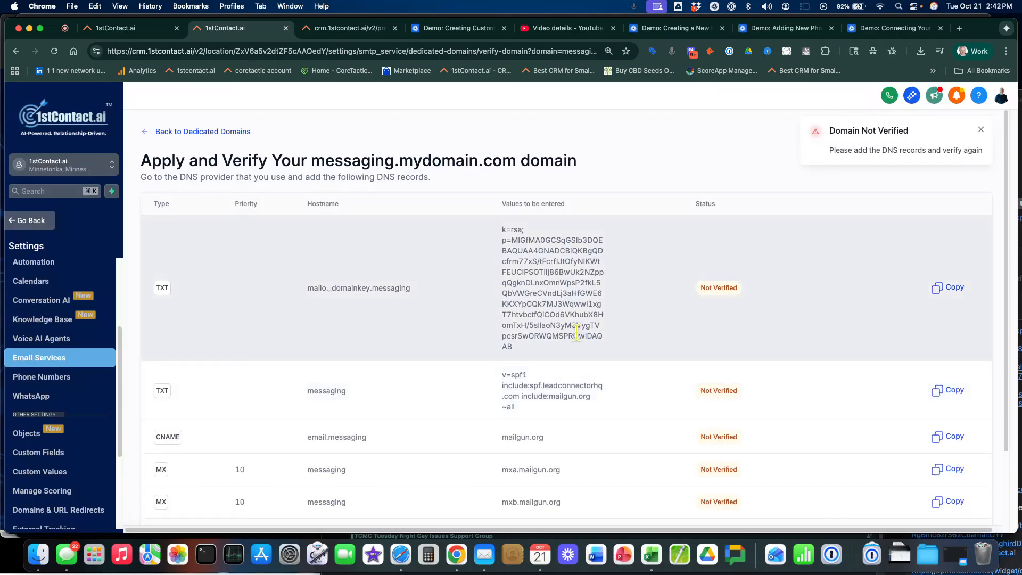
scroll(578, 342, "down", 3)
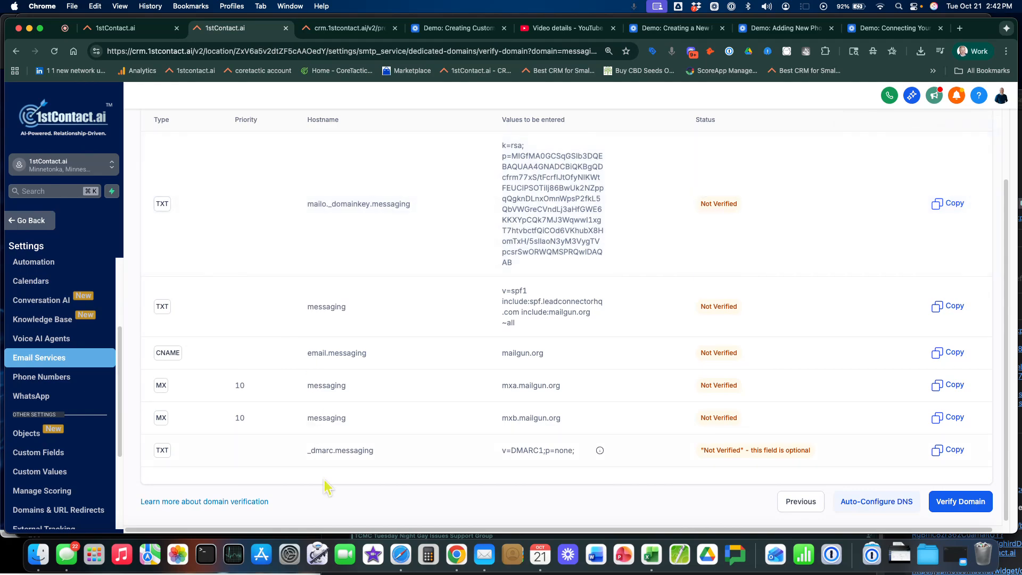
left_click(966, 504)
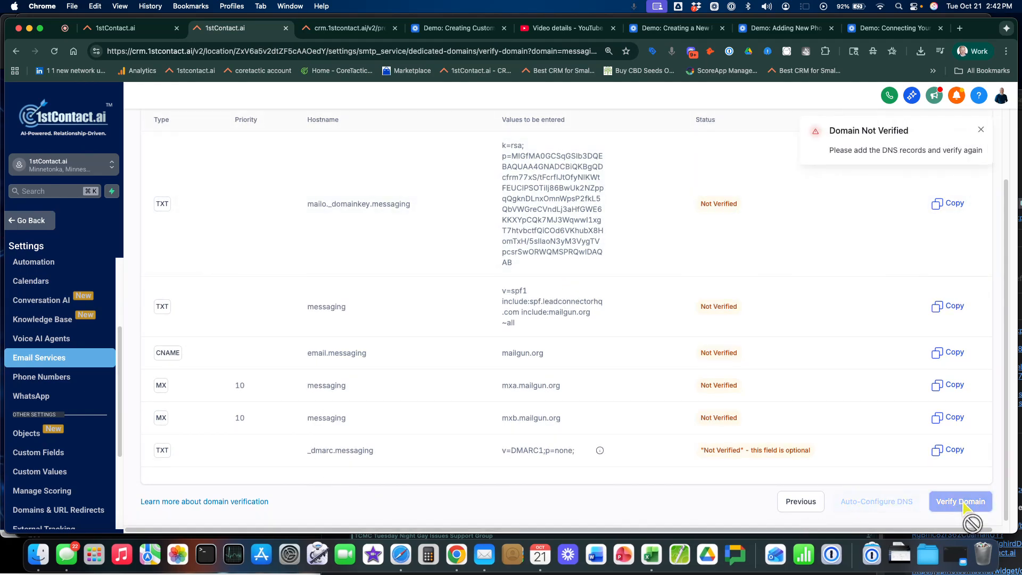
Review the DNS records required for messaging.mydomain.com and return to the dedicated domains list
scroll(858, 424, "up", 3)
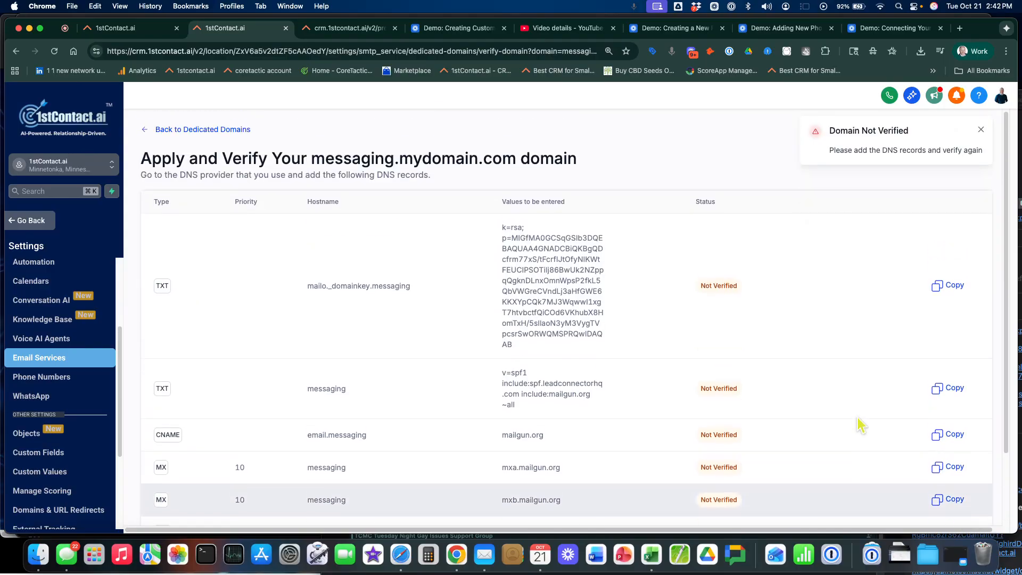
scroll(575, 319, "down", 3)
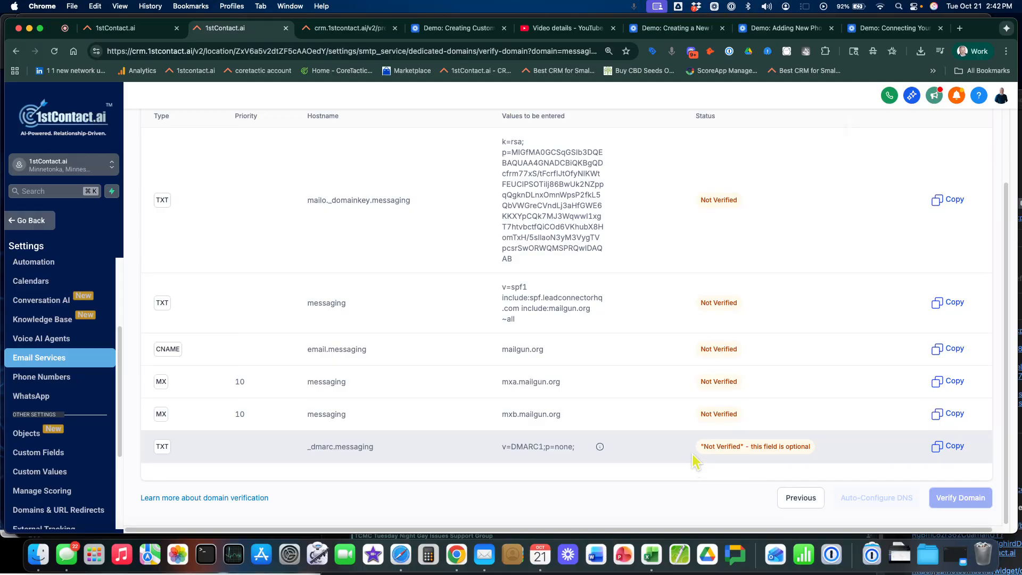
scroll(695, 463, "up", 3)
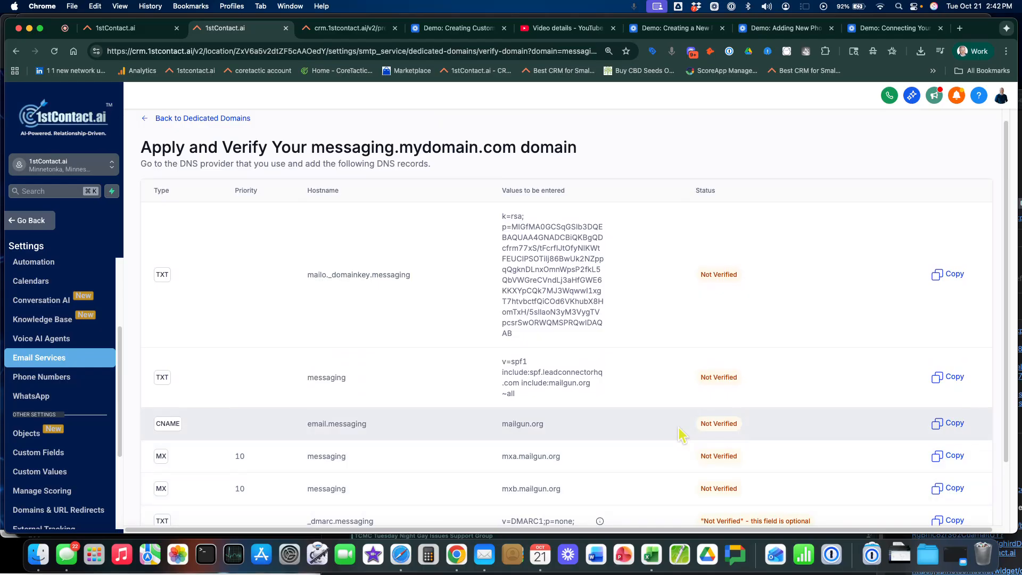
scroll(680, 434, "down", 2)
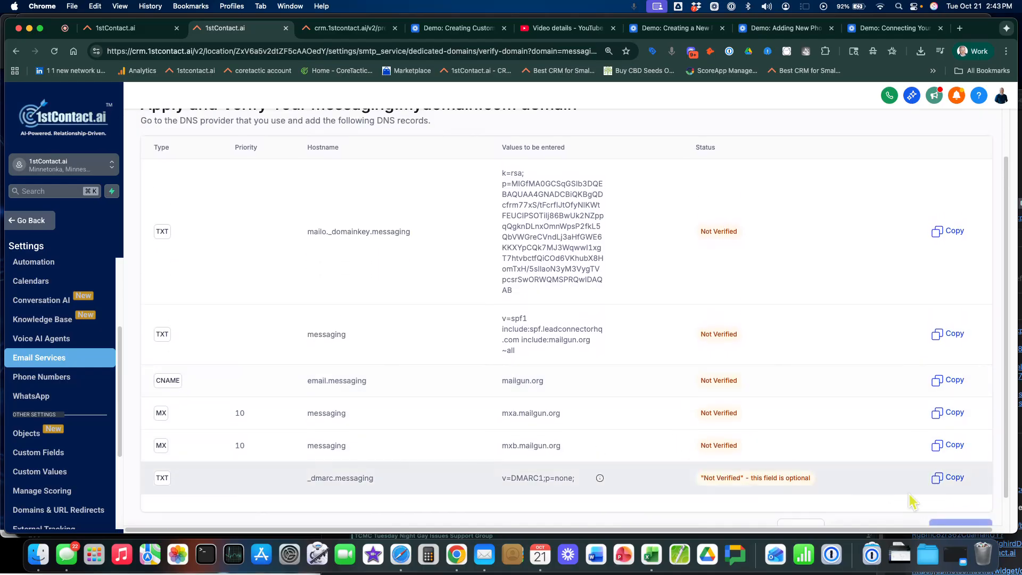
scroll(789, 412, "up", 2)
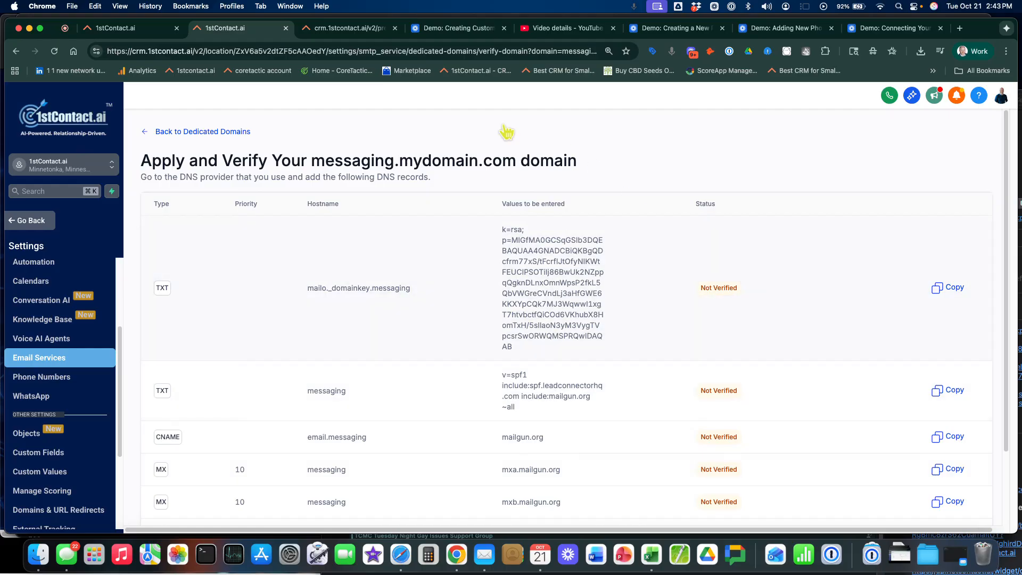
left_click(201, 133)
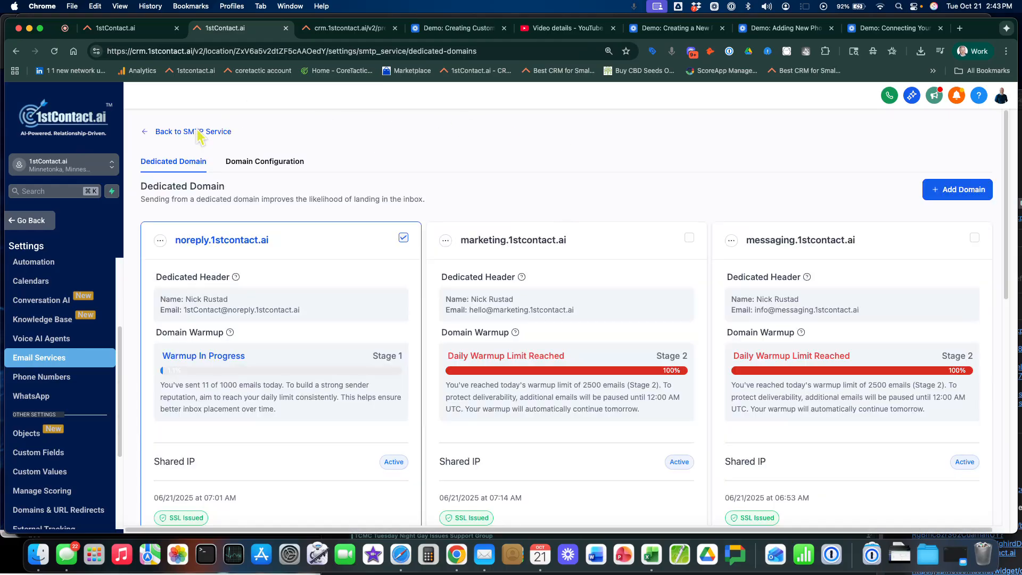
Open the dedicated header settings of noreply.1stcontact.ai and examine the From Name and From Email fields
left_click(161, 242)
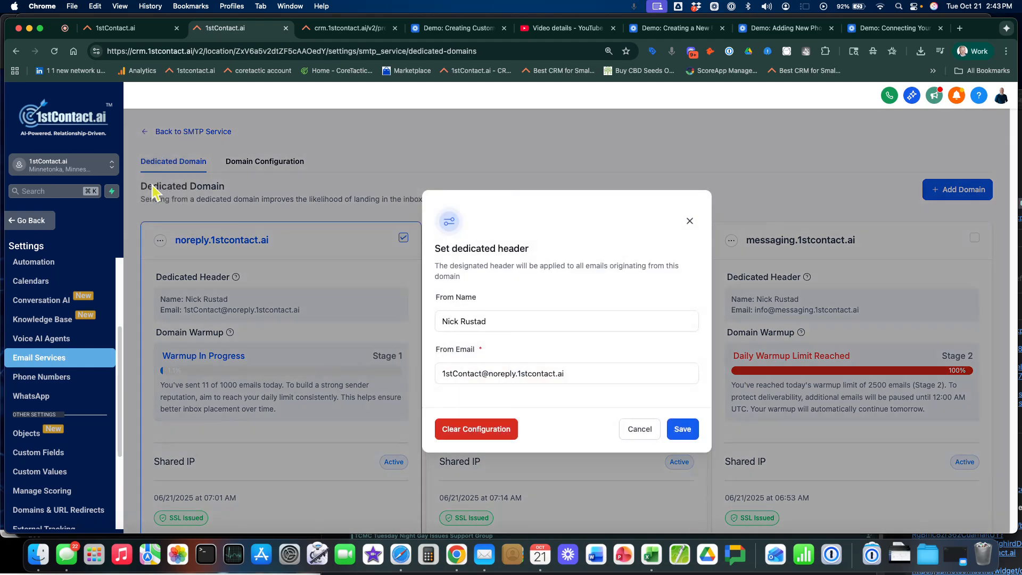
left_click_drag(534, 321, 418, 324)
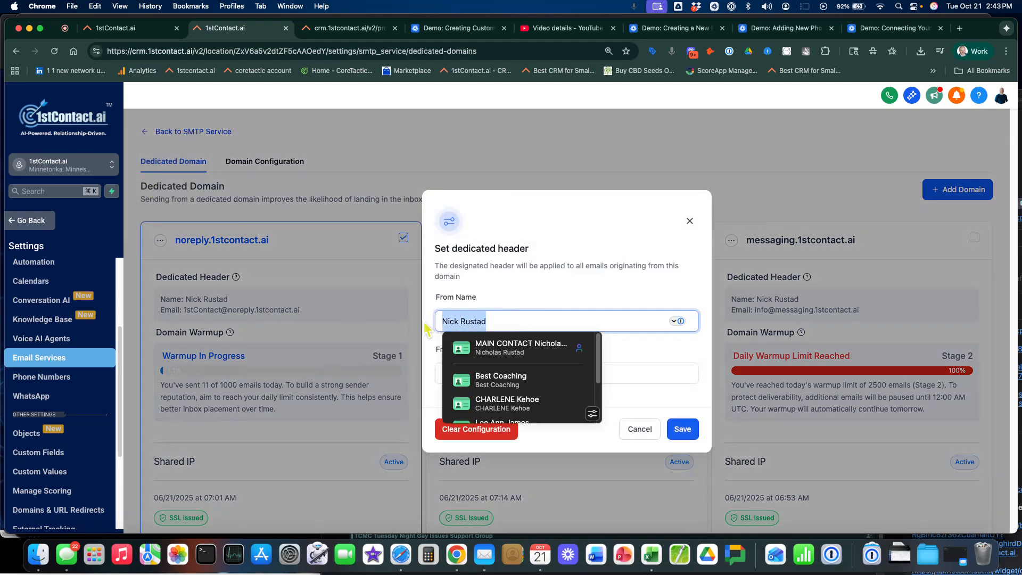
left_click(504, 302)
left_click_drag(487, 322, 427, 322)
left_click(534, 298)
left_click(530, 374)
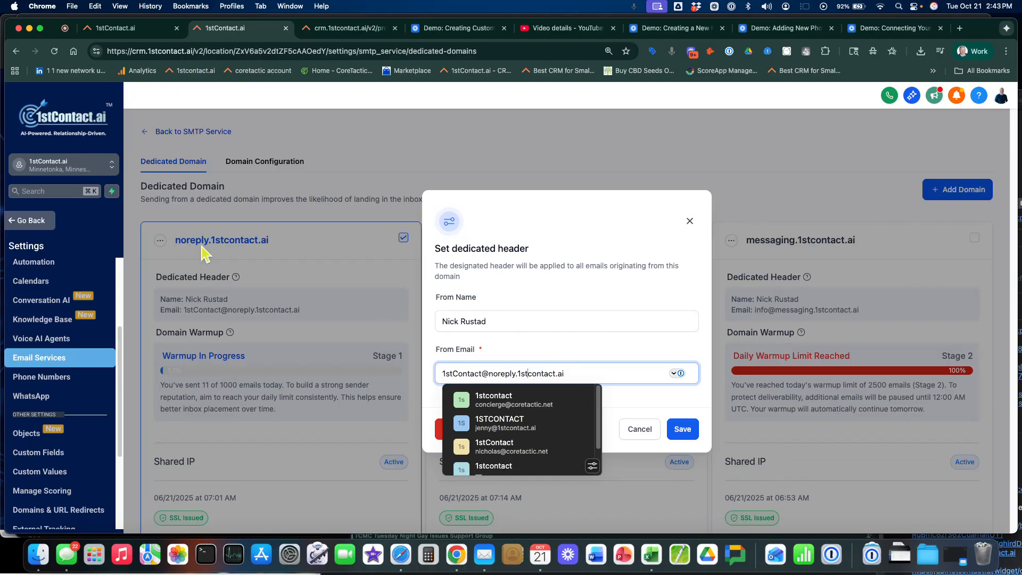
left_click(528, 357)
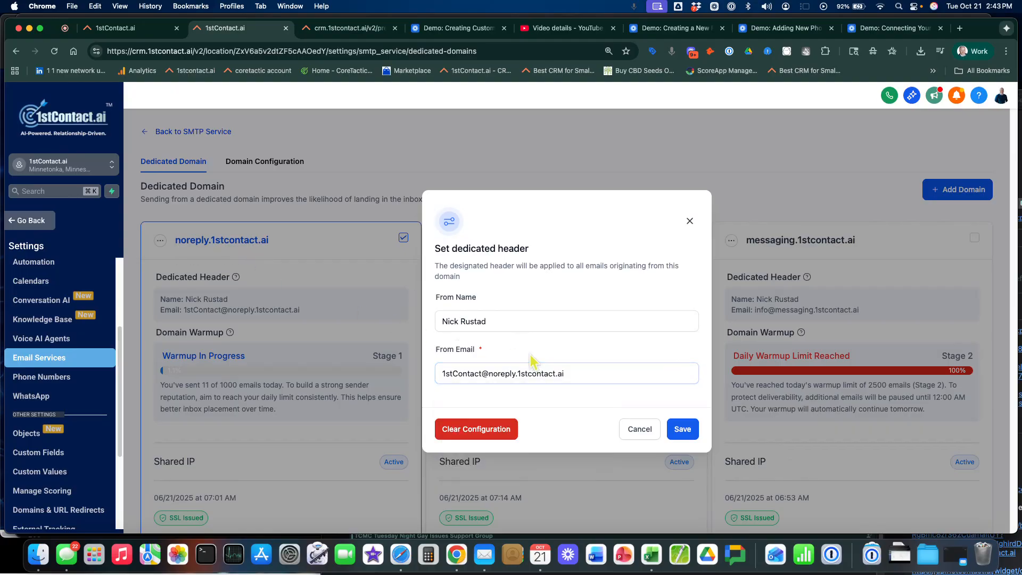
left_click_drag(579, 374, 488, 374)
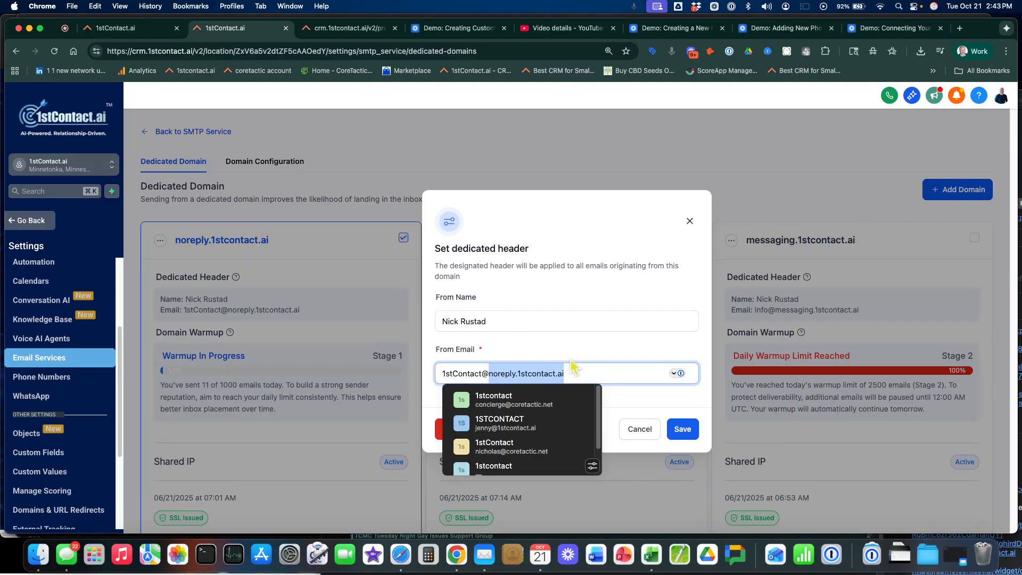
Enter Bears as the From Name and cows as the From Email's prefix, and close the dedicated header without saving
key("shift+Tab")
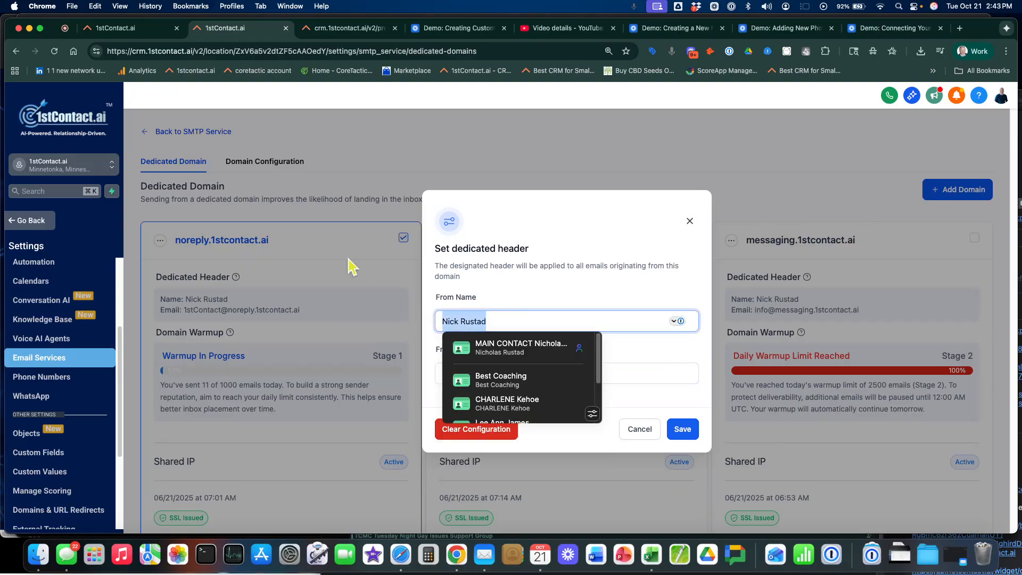
type("Bears")
key("Tab")
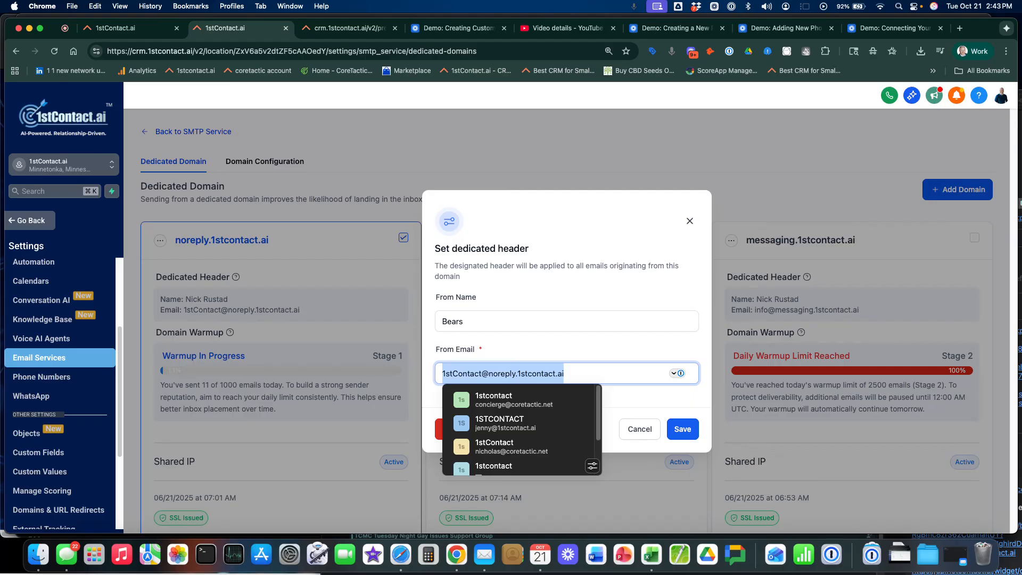
type("cows")
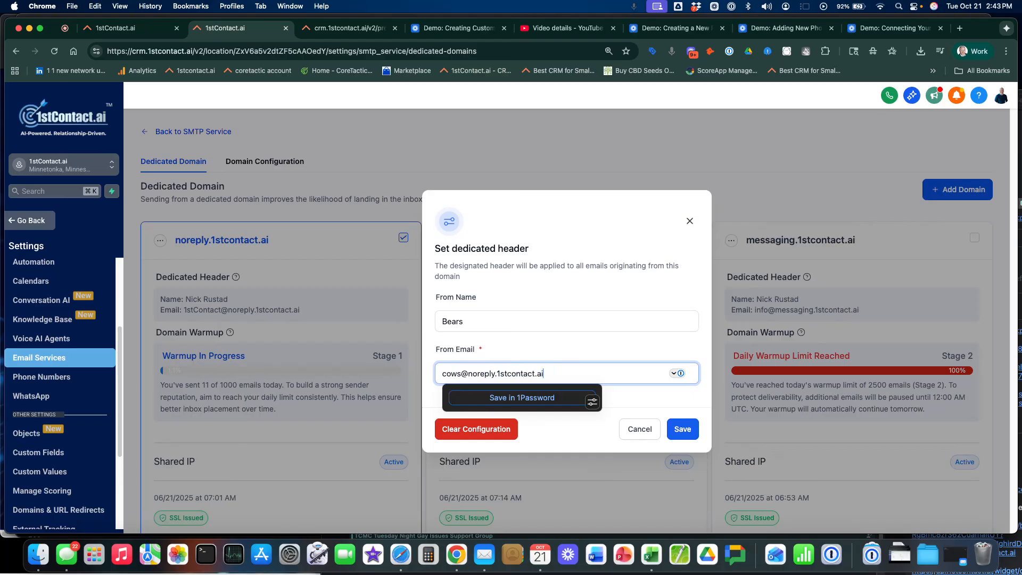
left_click(518, 337)
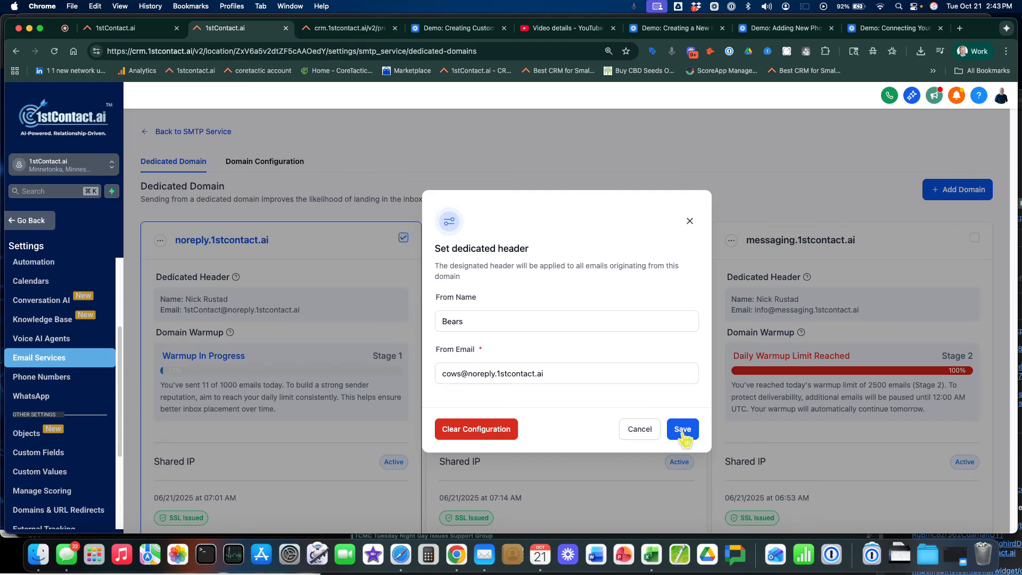
left_click(490, 381)
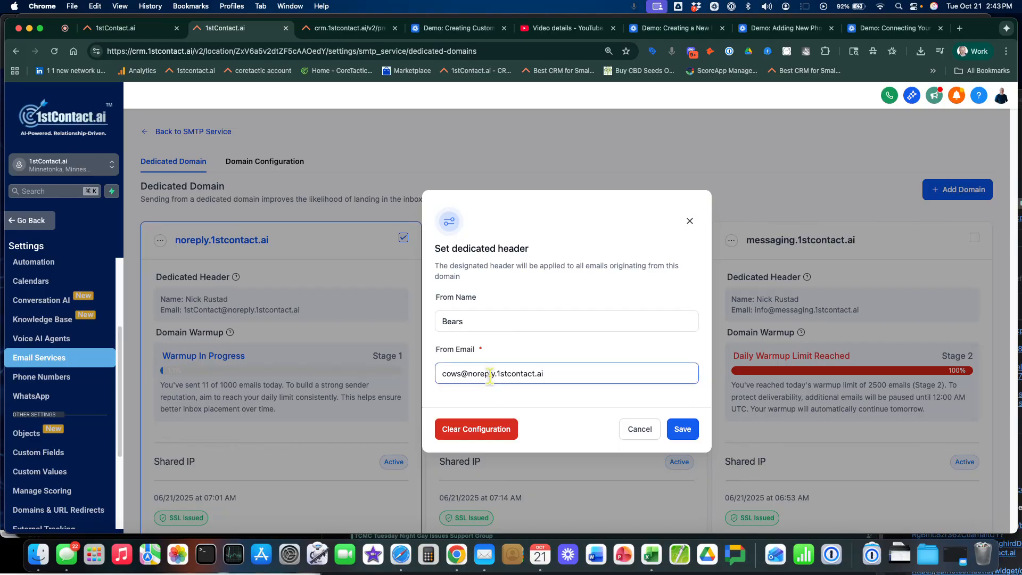
left_click(690, 221)
Open the domain configuration and review the sending domains assigned to each email type
left_click(258, 163)
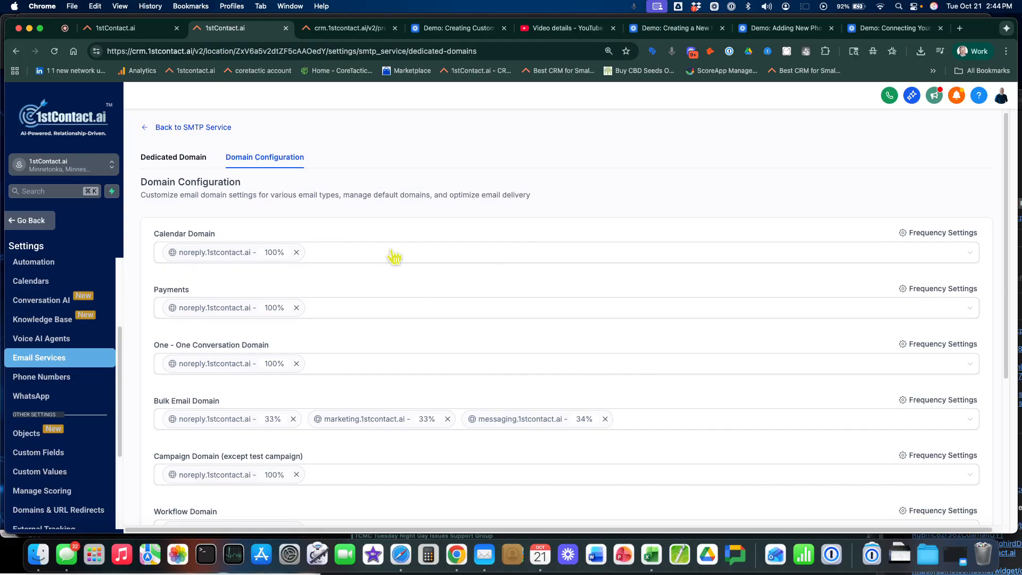
scroll(163, 366, "down", 1)
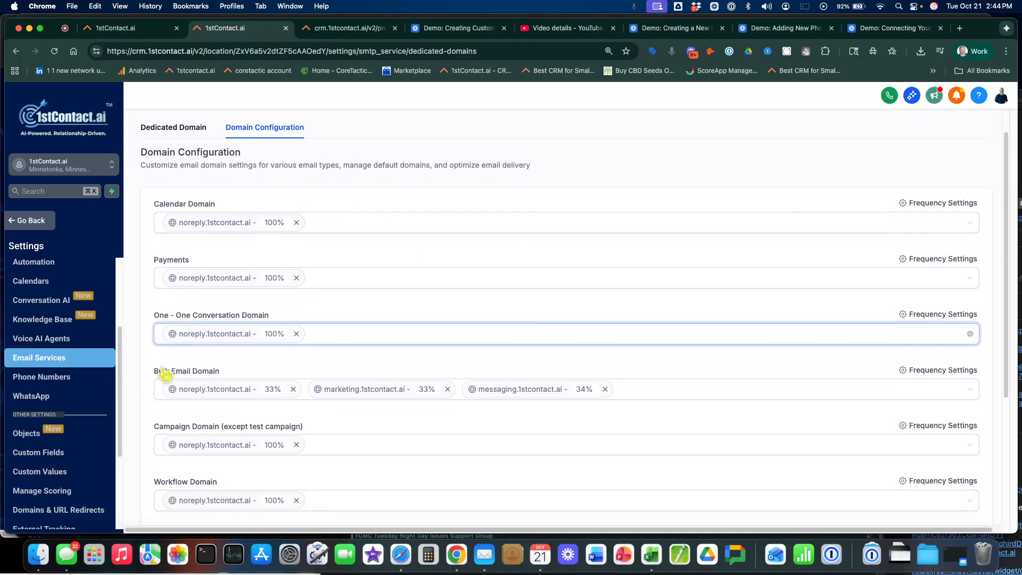
scroll(391, 341, "down", 3)
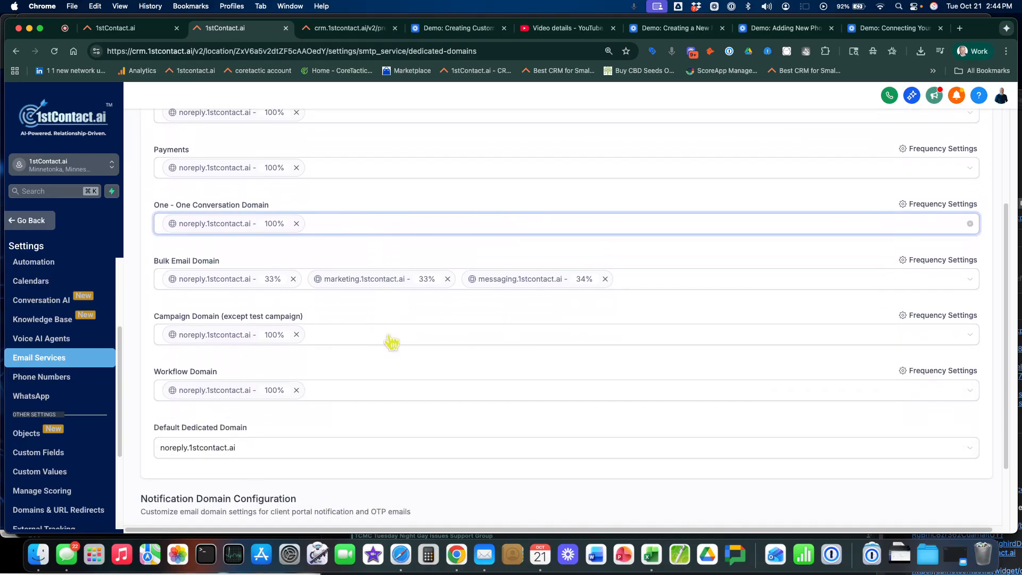
scroll(392, 342, "up", 5)
scroll(392, 341, "down", 2)
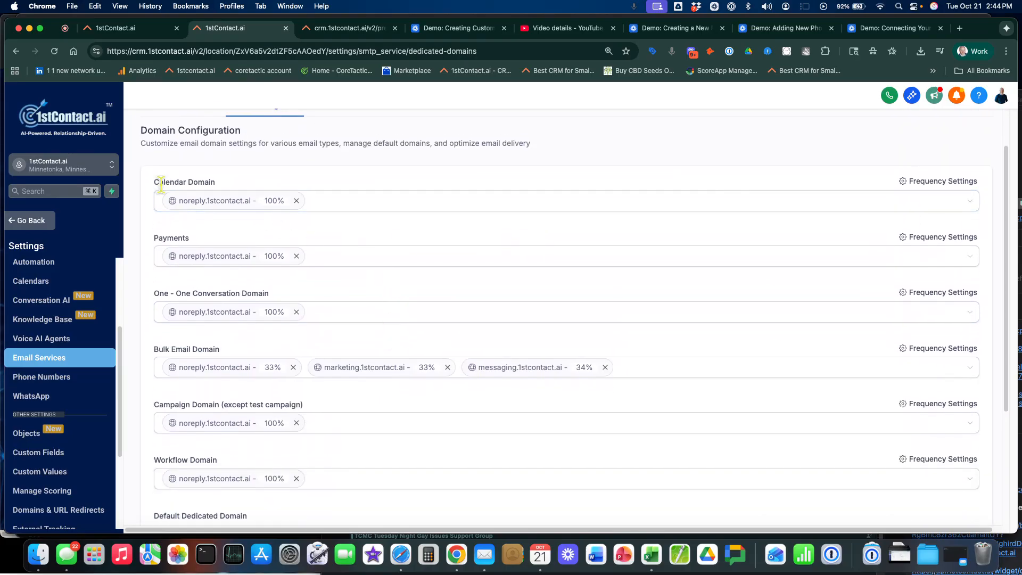
Add marketing.1stcontact.ai and messaging.1stcontact.ai to the Calendar Domain assignment
left_click_drag(219, 185, 152, 181)
left_click(165, 205)
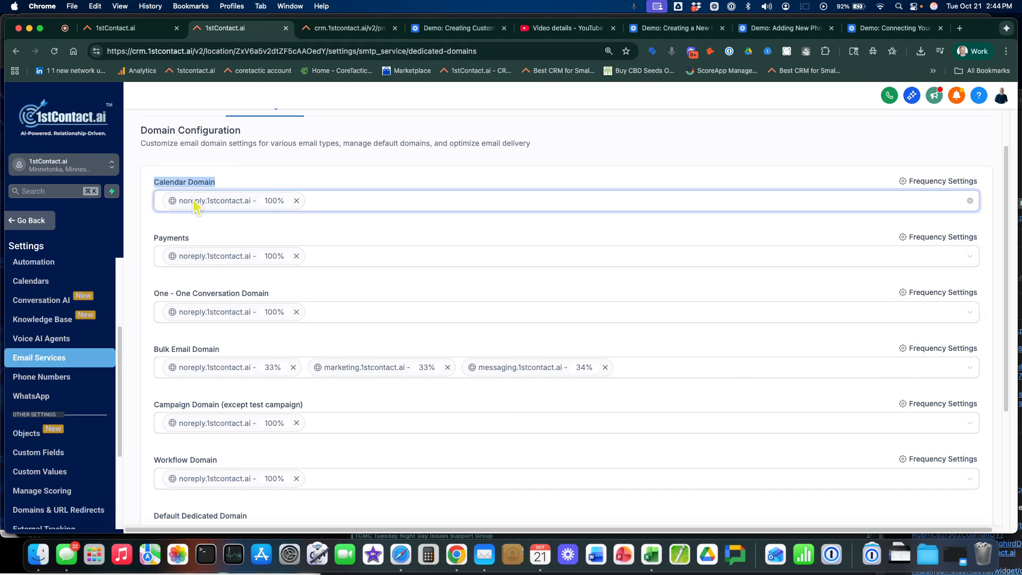
left_click(447, 206)
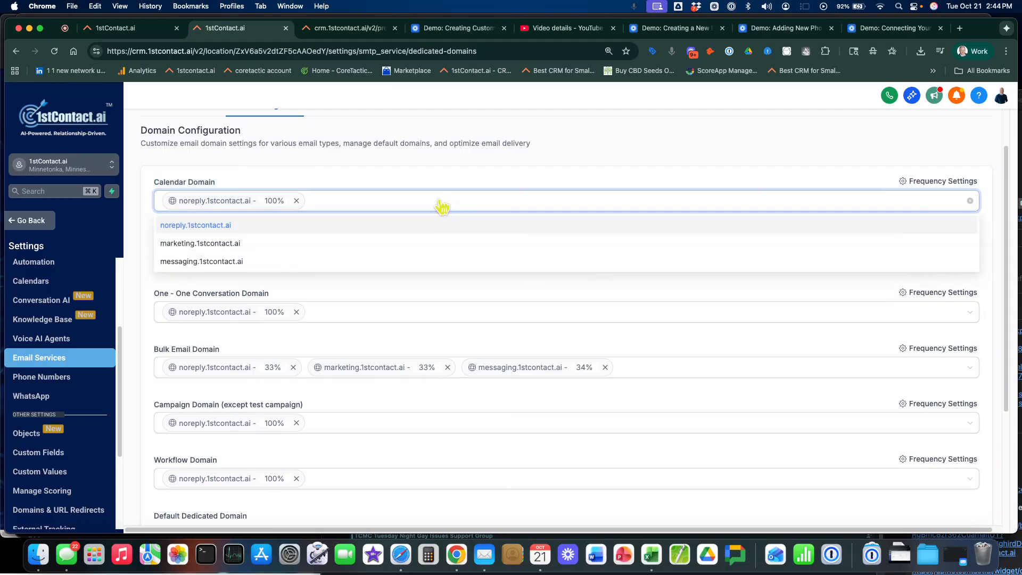
left_click(208, 243)
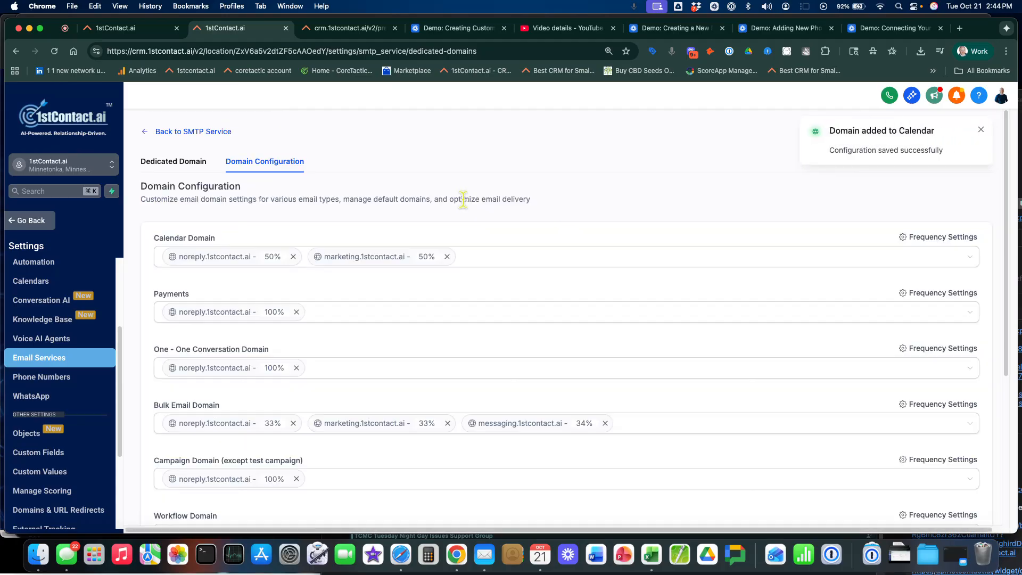
left_click(537, 261)
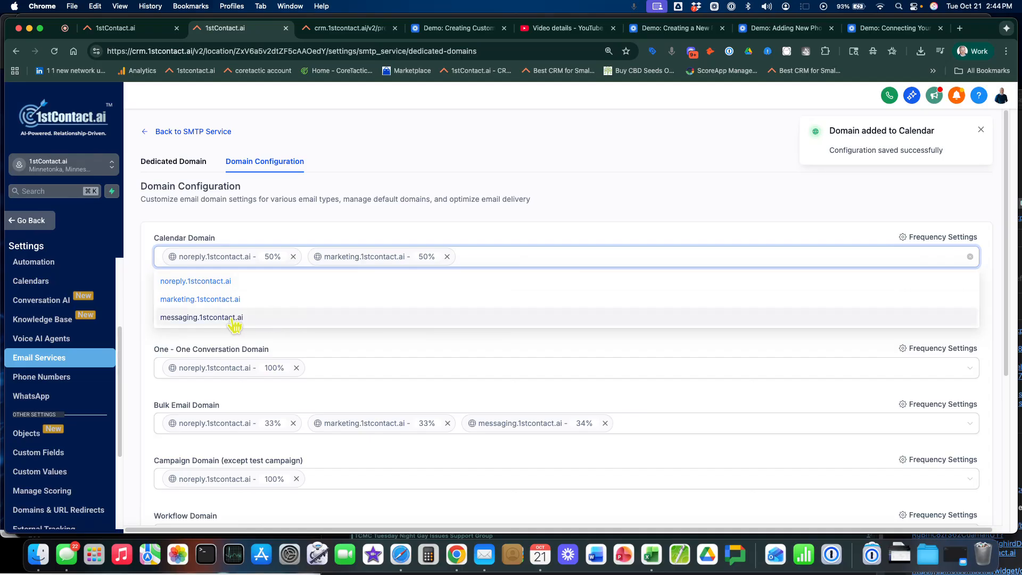
left_click(234, 319)
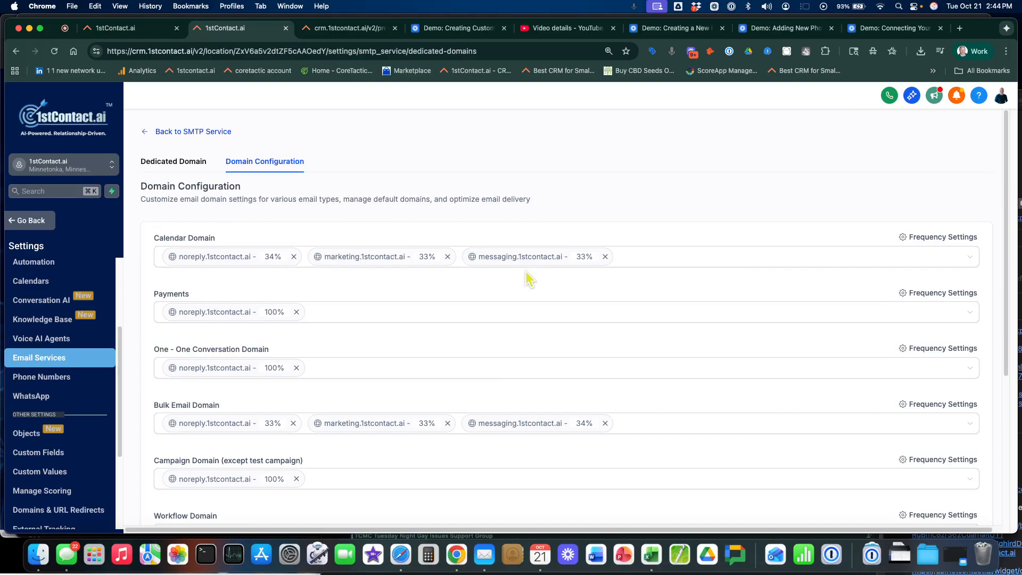
Review the remaining domain assignments down to the client portal notification and OTP domains, and return to the dedicated domains list
scroll(527, 277, "down", 5)
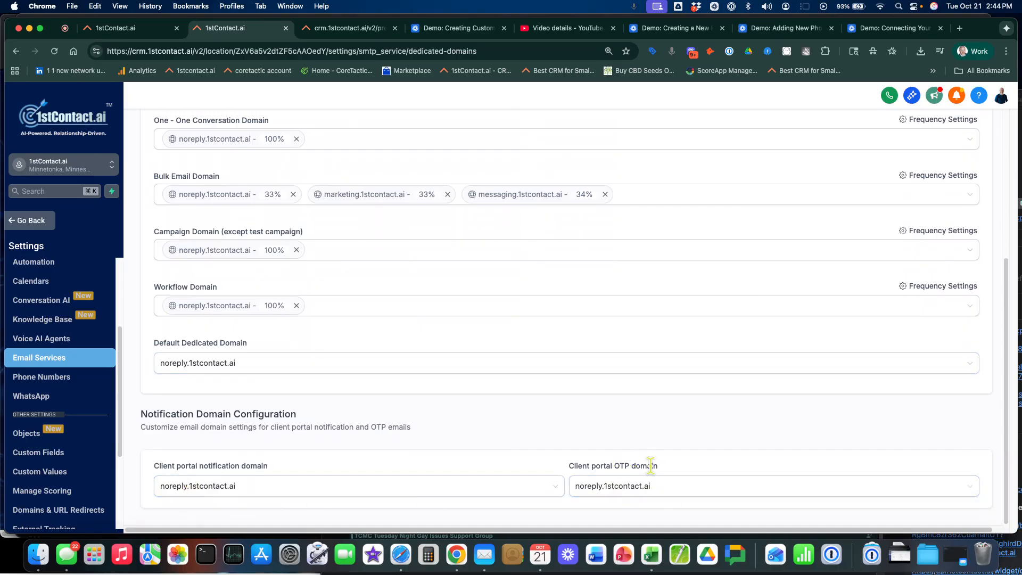
scroll(588, 405, "up", 5)
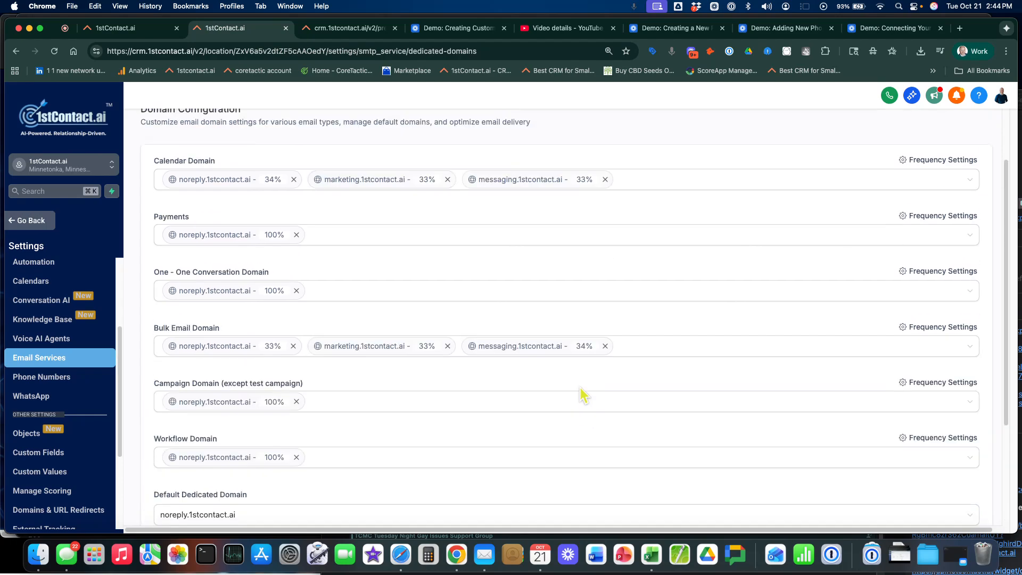
scroll(584, 395, "up", 3)
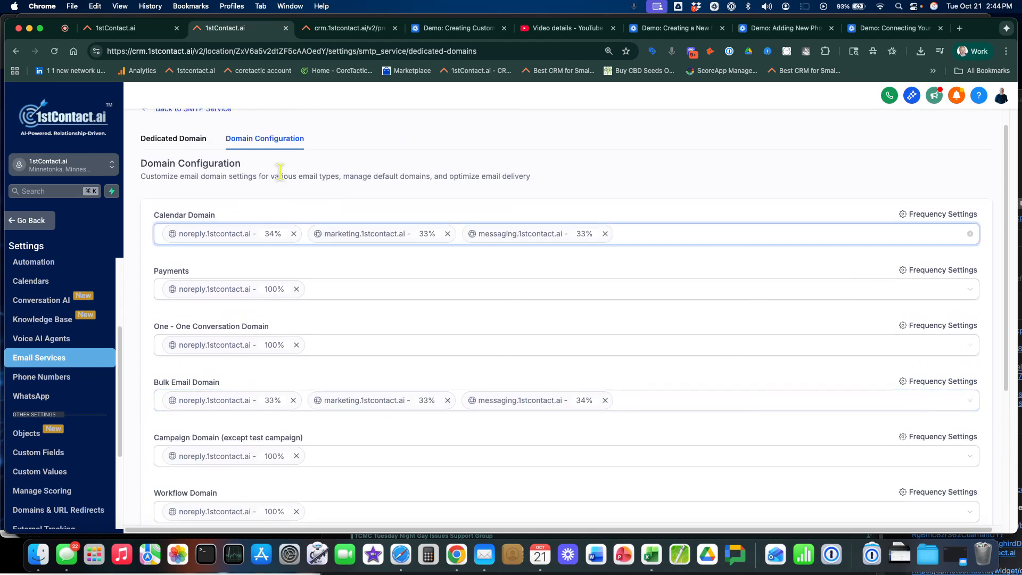
left_click(191, 142)
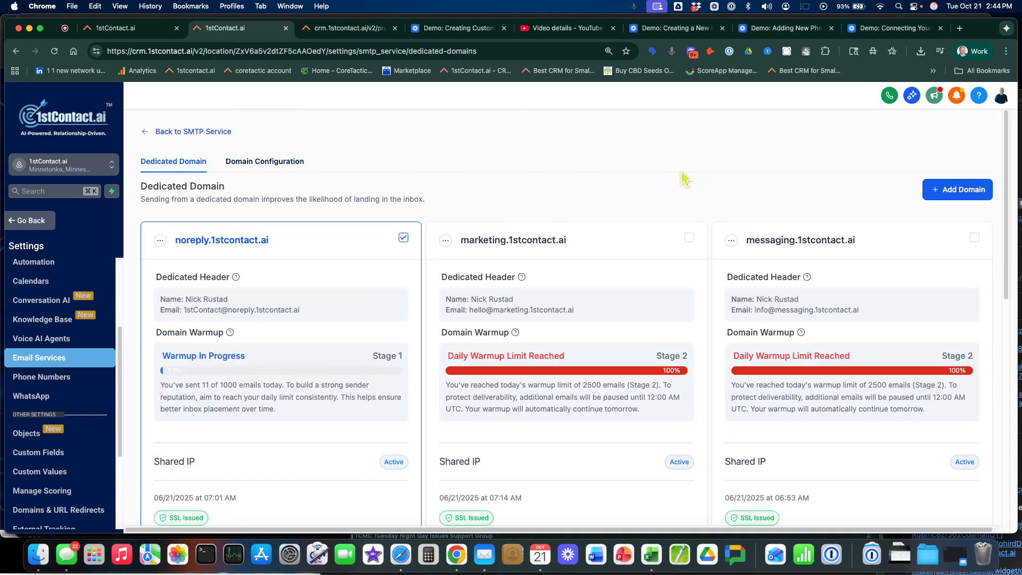